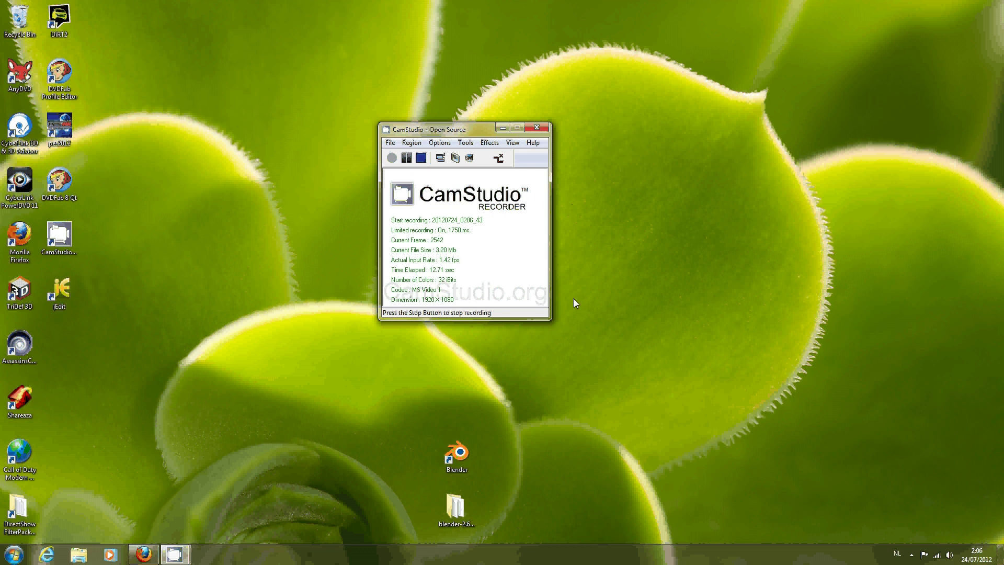
- Launch Blender, allowing the unverified program to run, and open the recent file deathguppie.blend
double_click(467, 451)
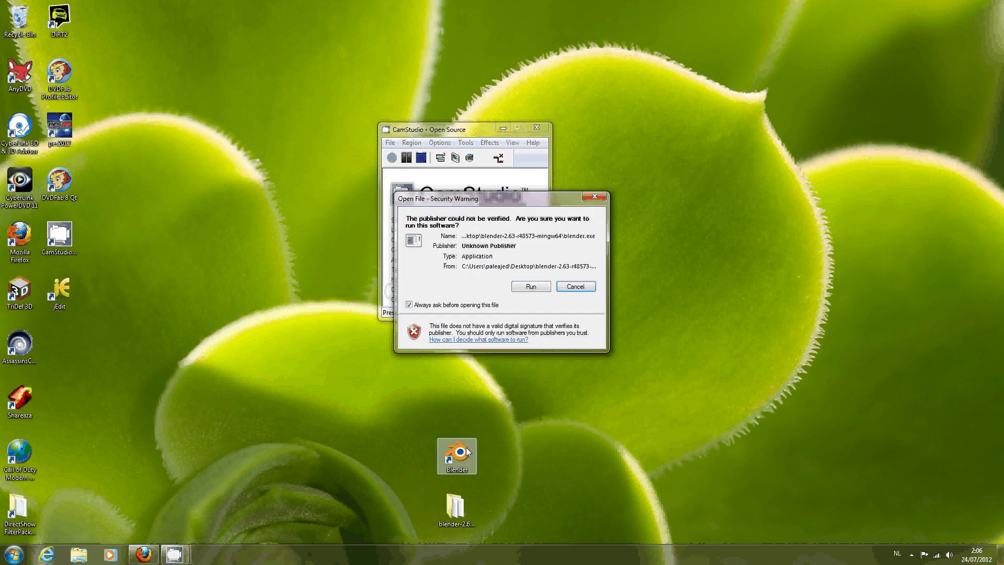
click(527, 284)
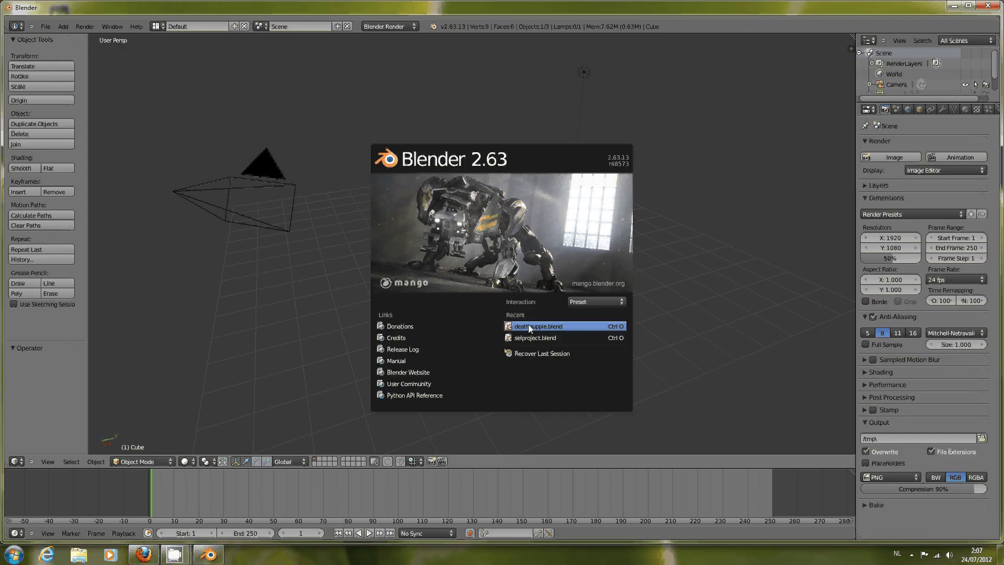
click(528, 325)
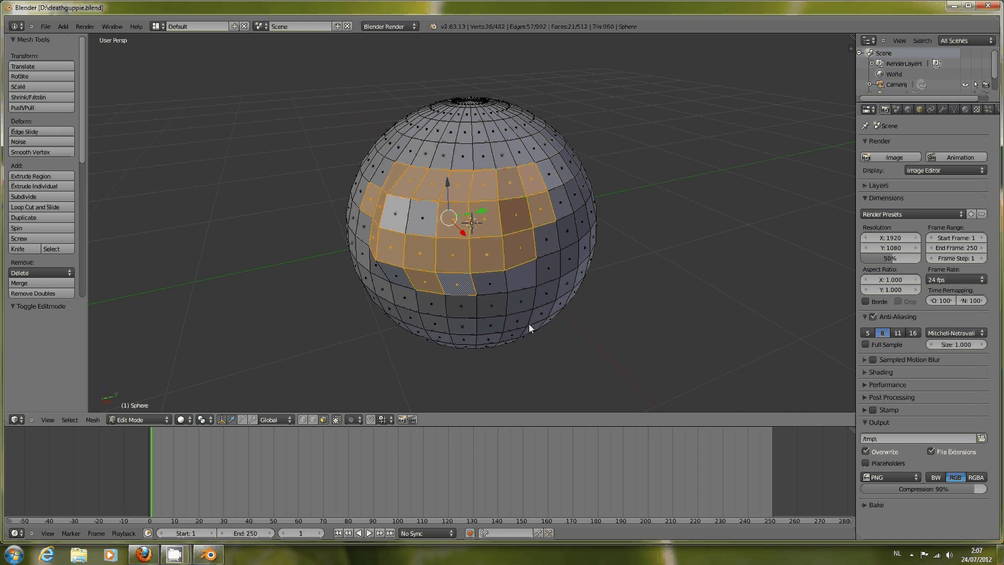
key(w)
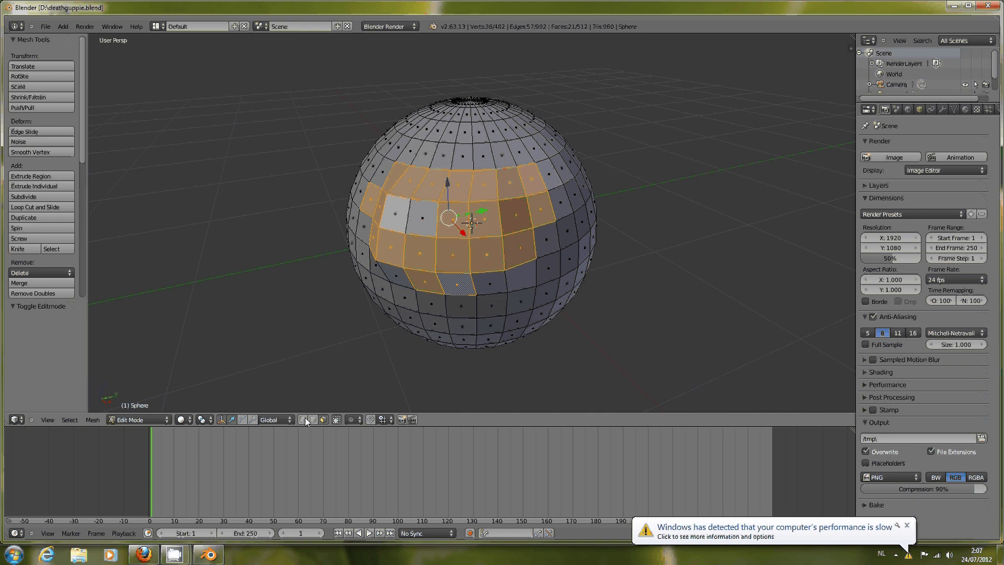
- Change the timeline area to User Preferences and enable the DeathGuppie add-on from the Mesh category
click(16, 533)
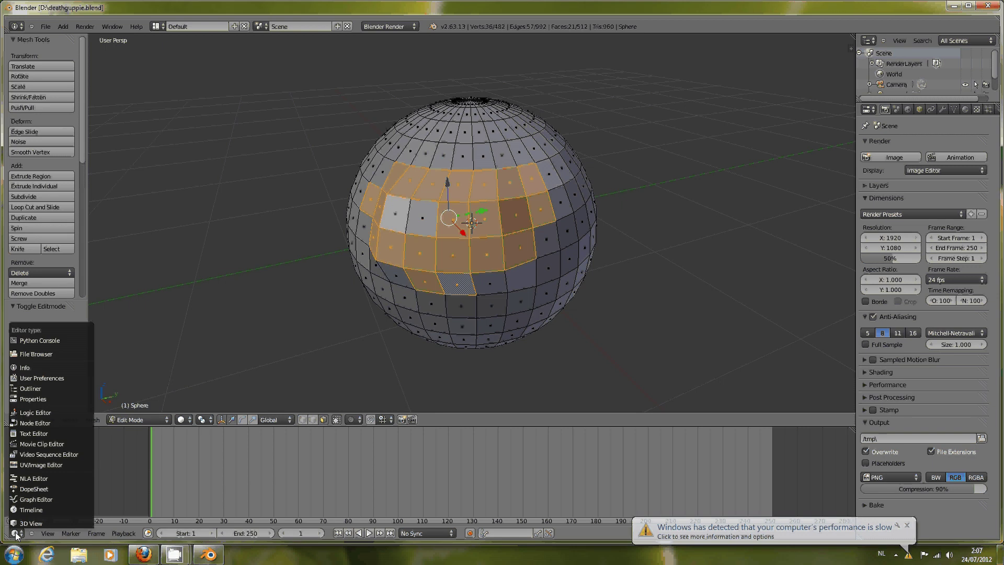
click(36, 381)
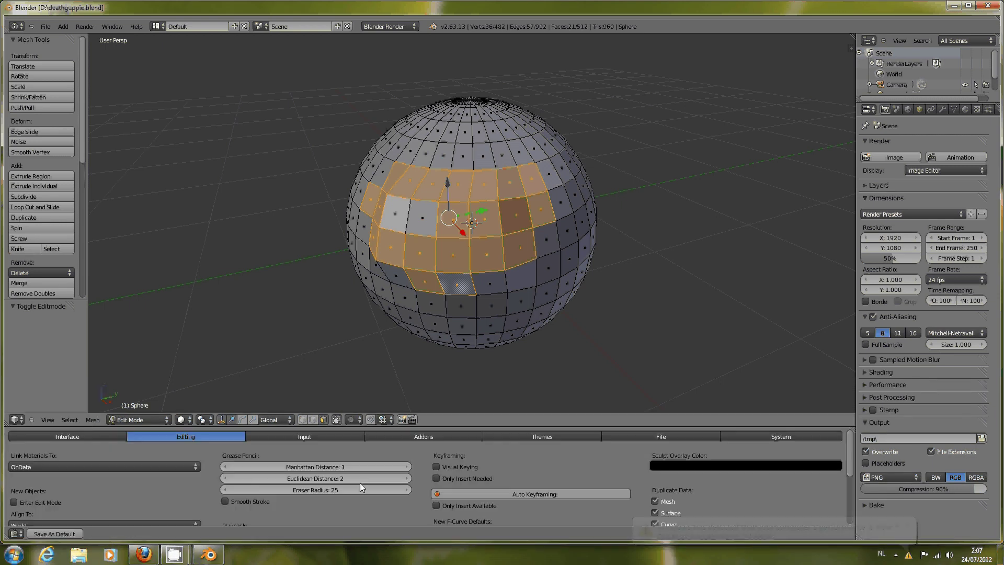
click(409, 438)
scroll(107, 483, down, 3)
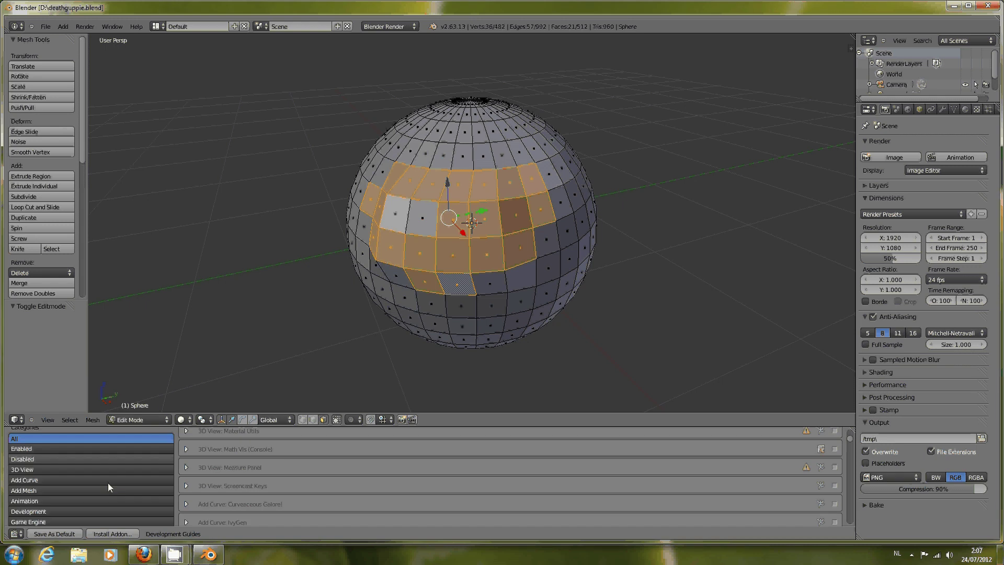
scroll(108, 482, down, 2)
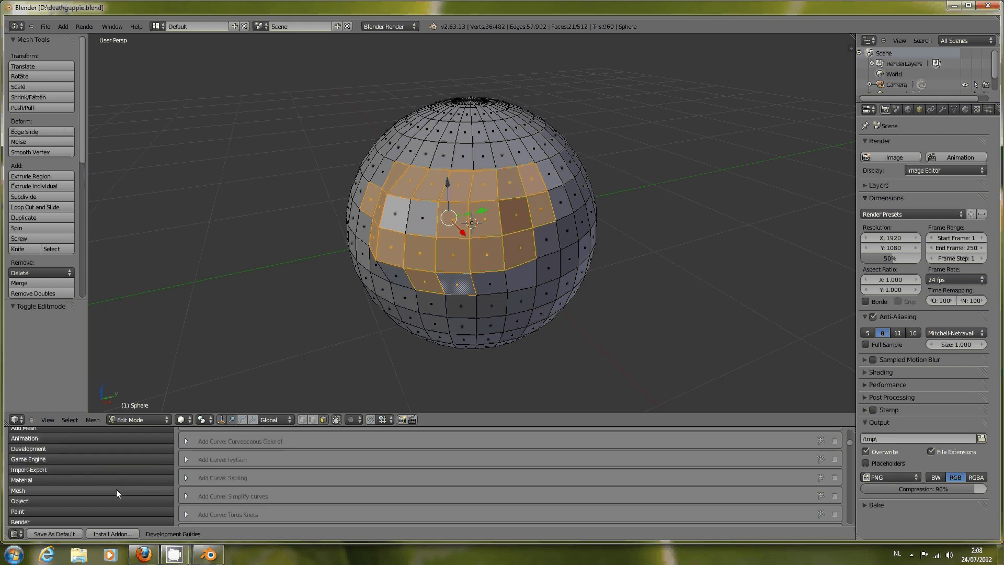
click(116, 490)
scroll(513, 507, up, 3)
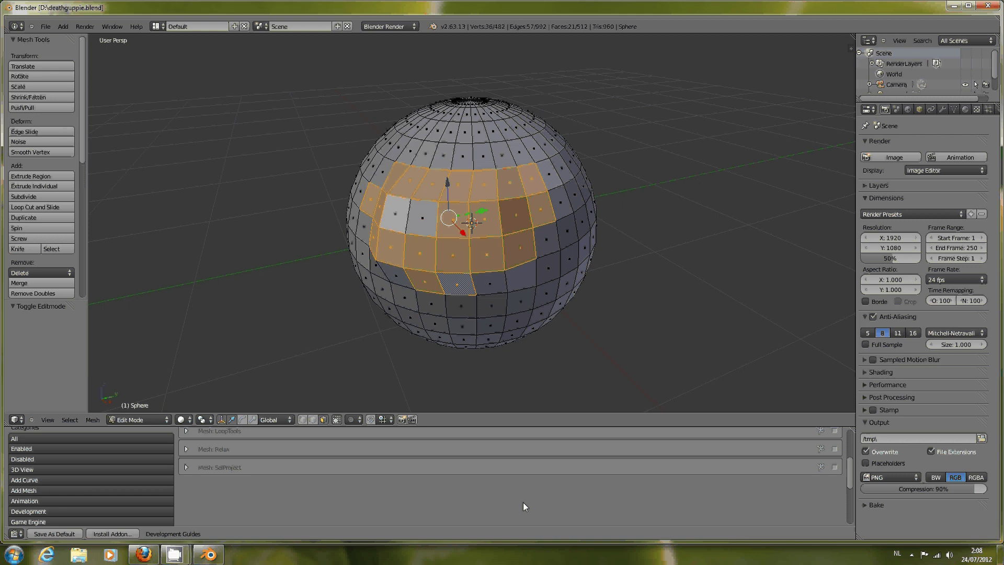
scroll(523, 503, up, 3)
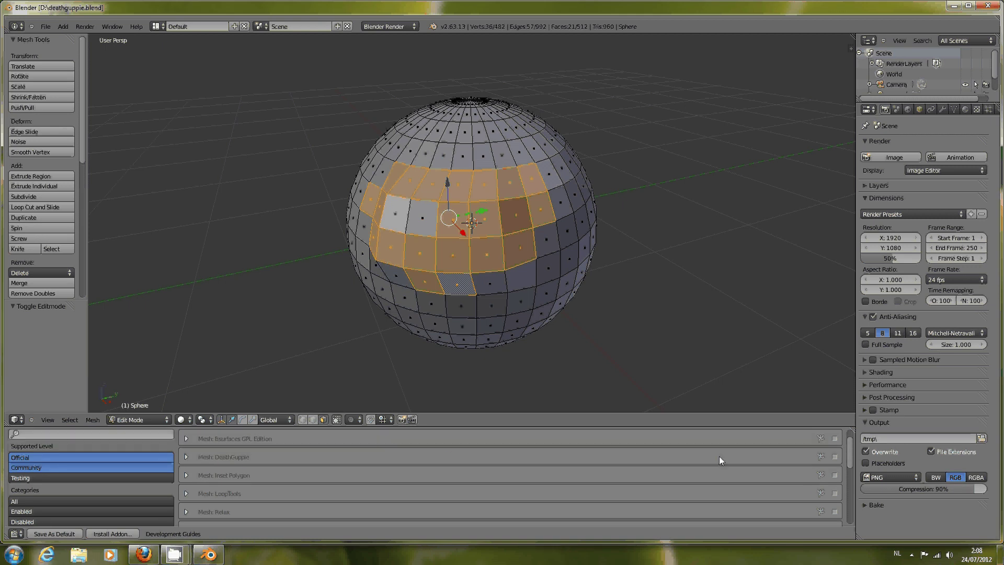
click(834, 457)
- Apply Subdivide DG twice to the sphere's selected faces with Smoothing and Select inner only enabled, inspecting the resulting mesh
scroll(26, 235, down, 4)
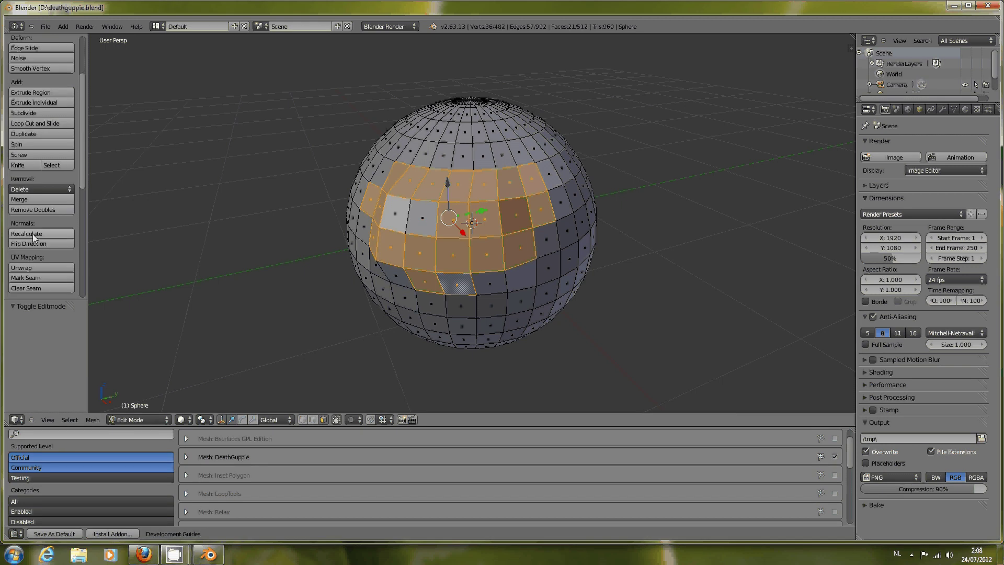
scroll(32, 234, down, 10)
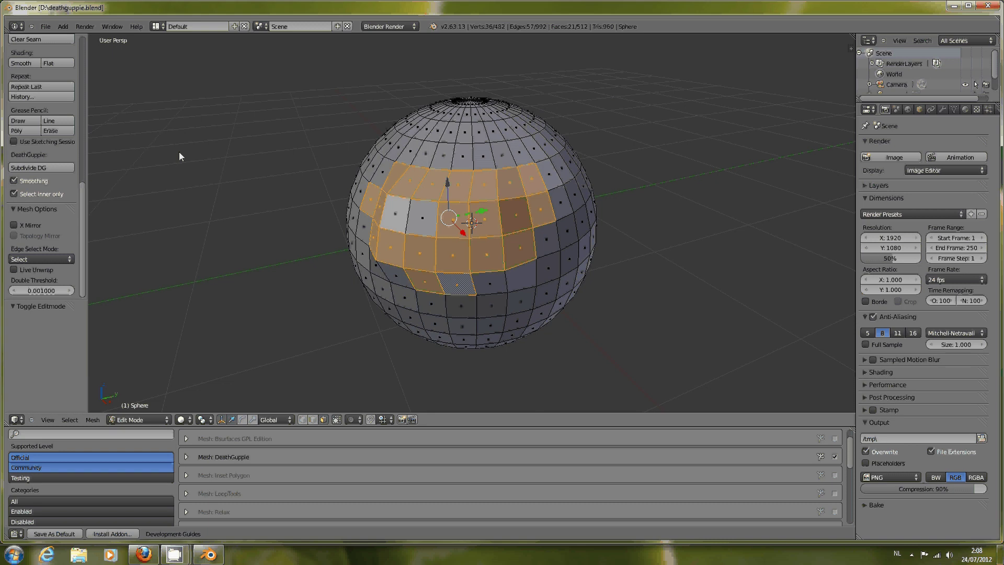
click(13, 193)
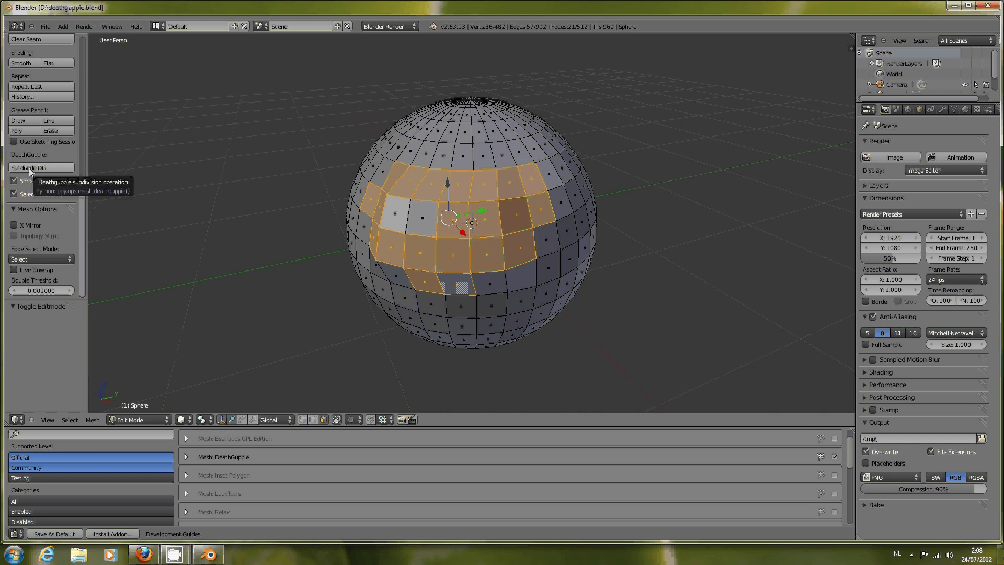
click(30, 167)
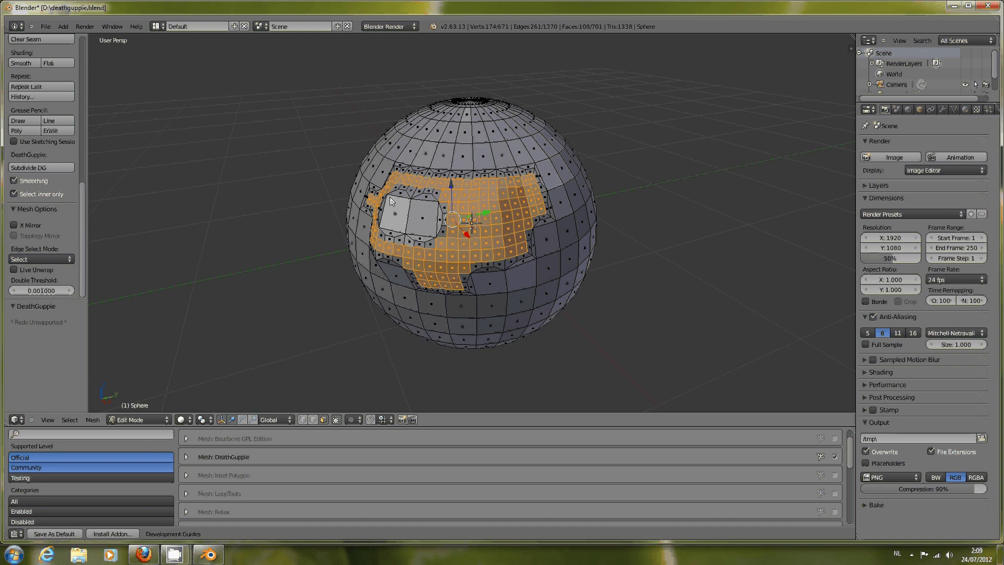
middle_drag(402, 193, 431, 236)
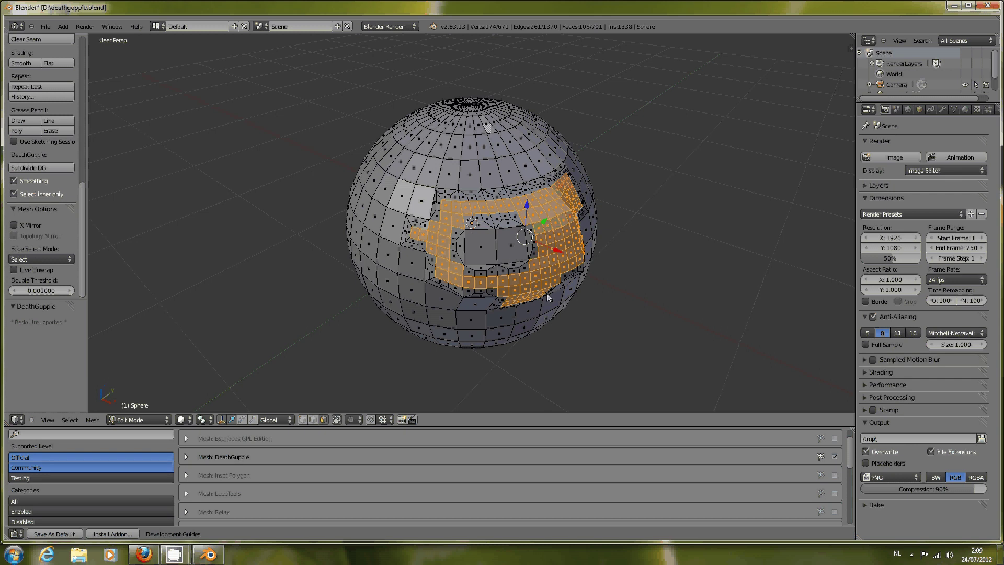
middle_drag(548, 297, 493, 239)
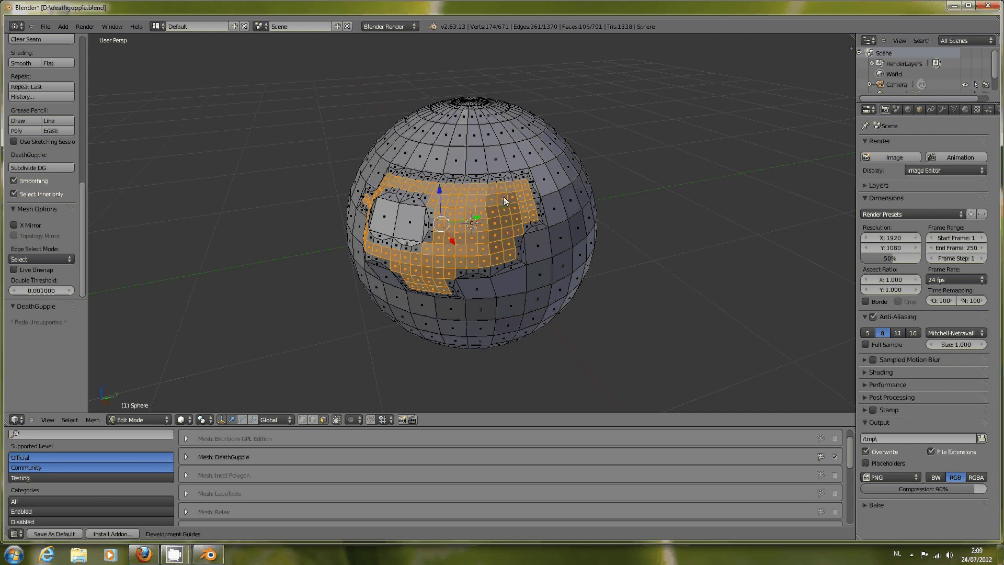
click(44, 169)
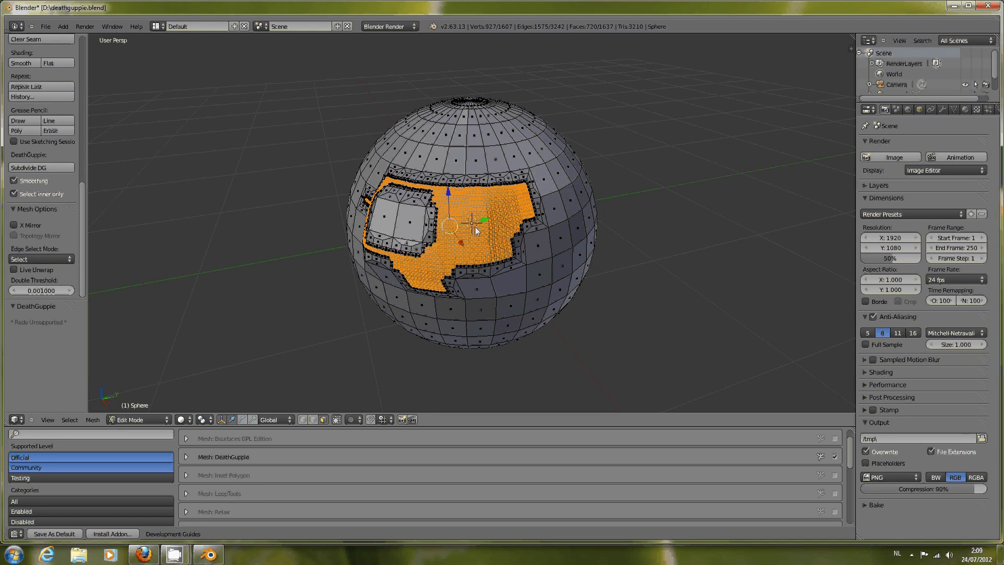
scroll(456, 223, up, 3)
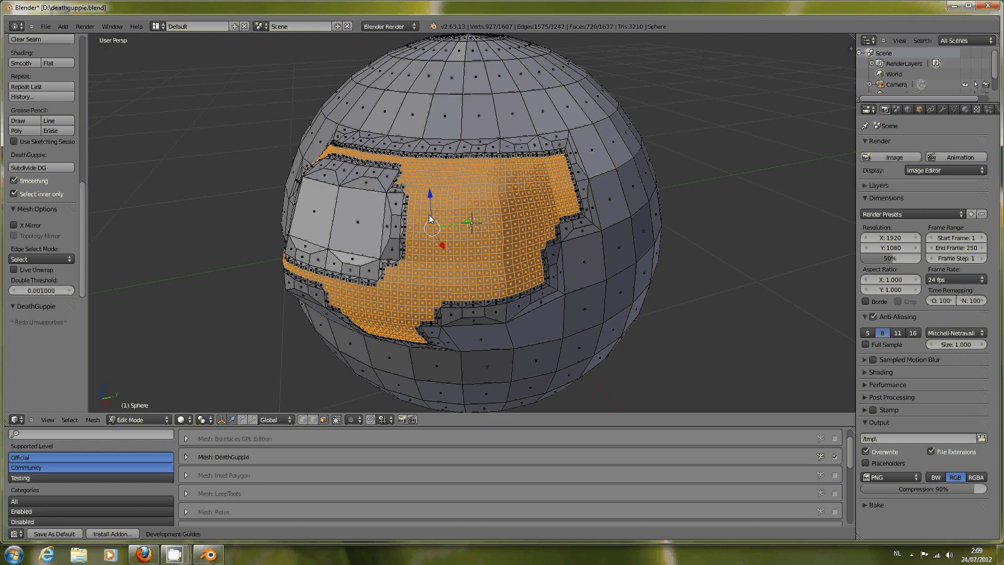
- Undo both DeathGuppie subdivisions on the sphere
key(ctrl+z)
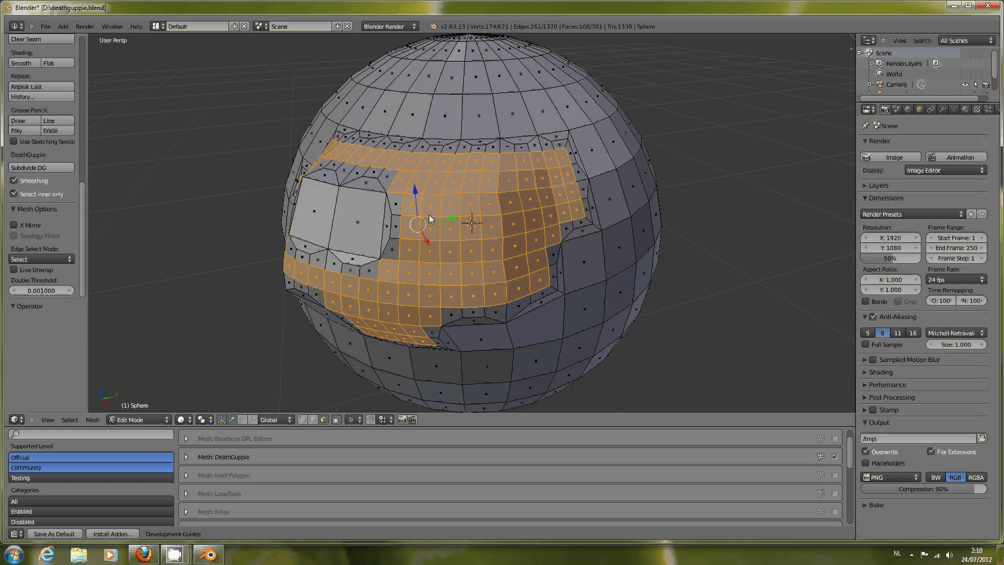
key(ctrl+z)
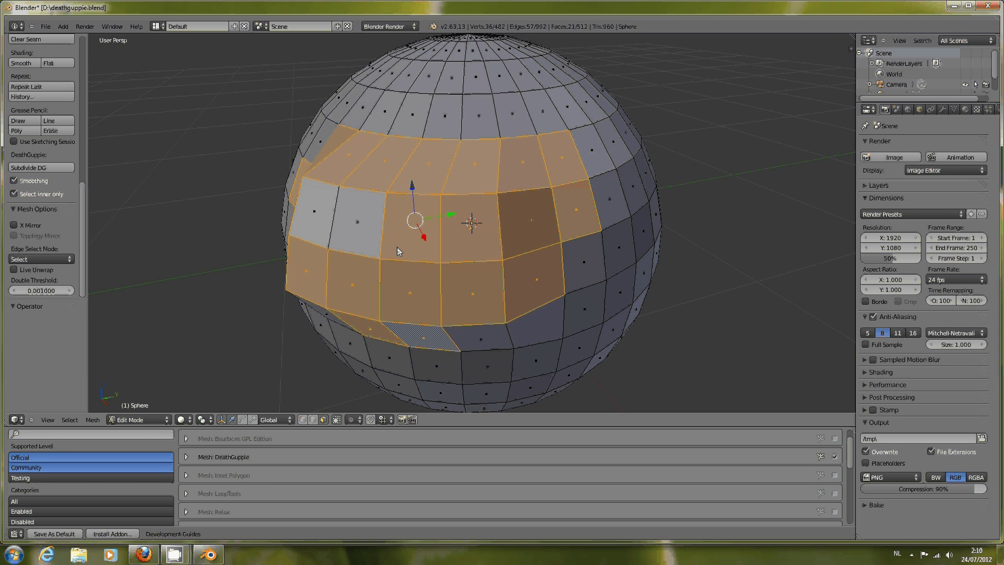
scroll(397, 247, down, 1)
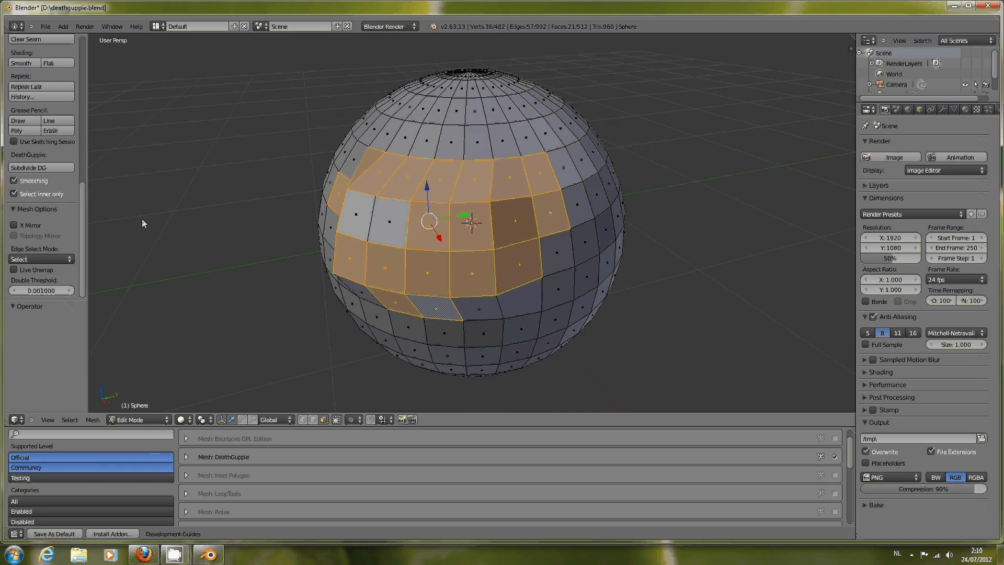
- Disable Select inner only and apply Subdivide DG twice to the selected faces with Smoothing still enabled
click(15, 194)
click(55, 168)
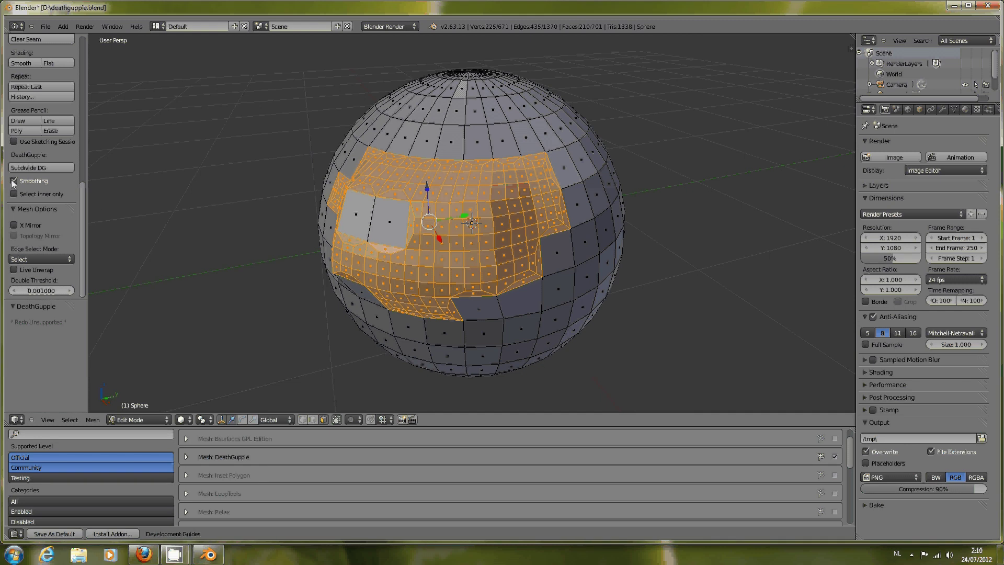
click(42, 168)
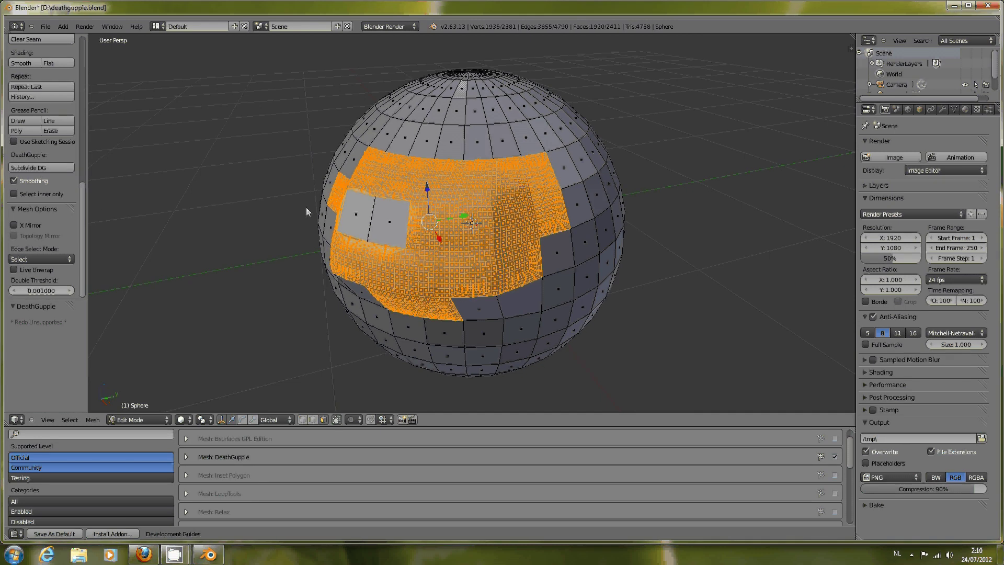
middle_drag(305, 207, 373, 238)
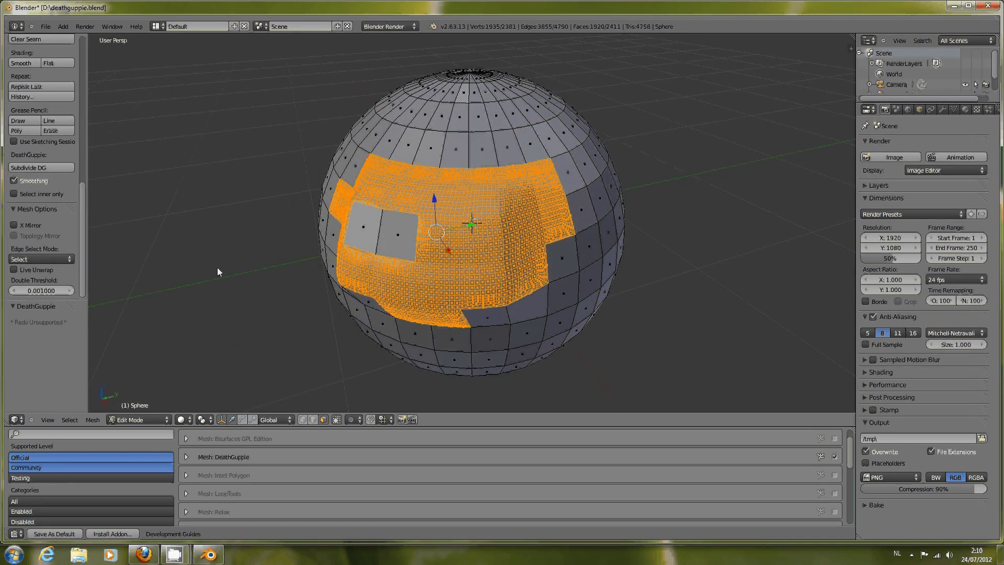
- Undo the smoothed subdivisions and apply Subdivide DG twice to the original selected faces with Smoothing disabled
key(ctrl+z)
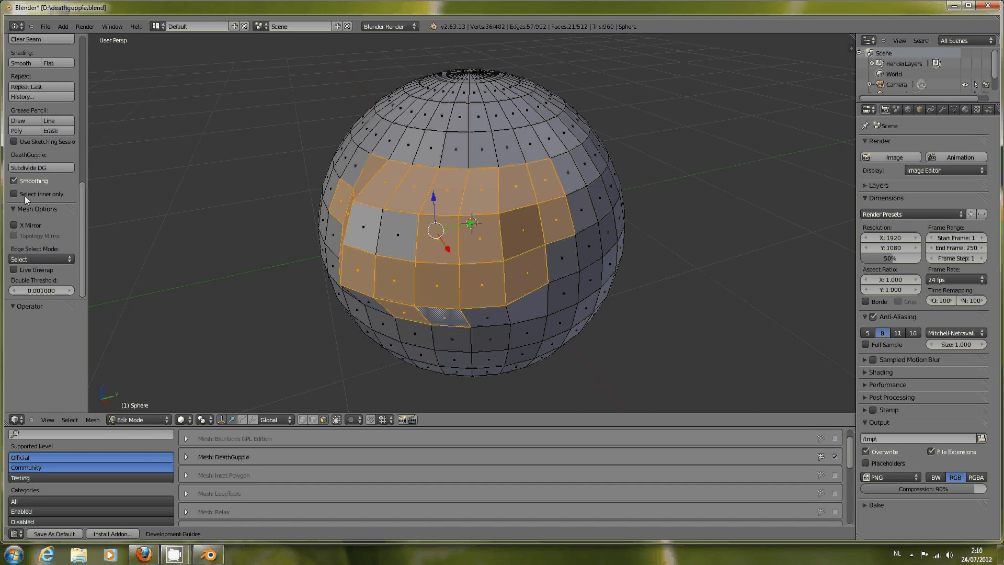
click(17, 180)
click(31, 164)
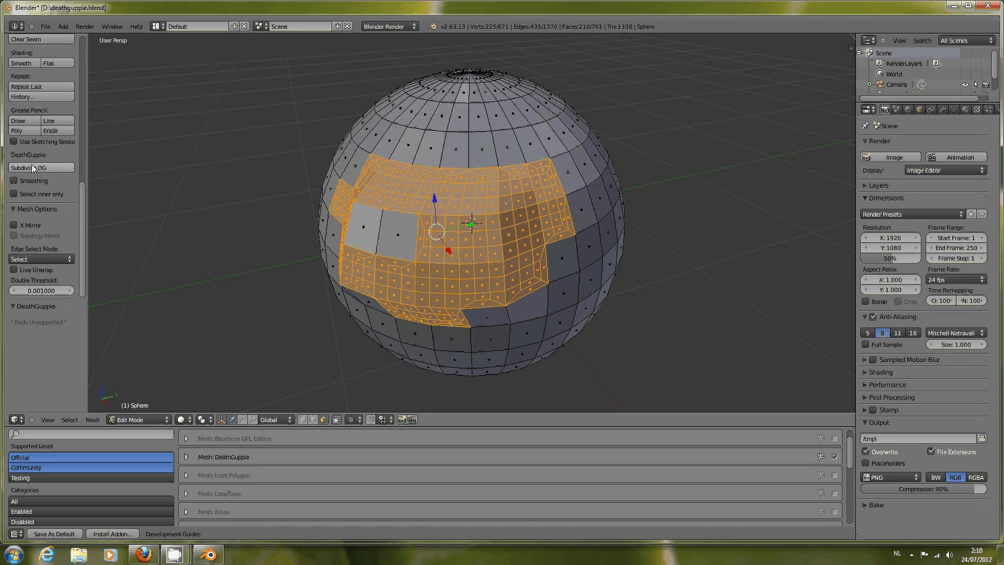
click(32, 167)
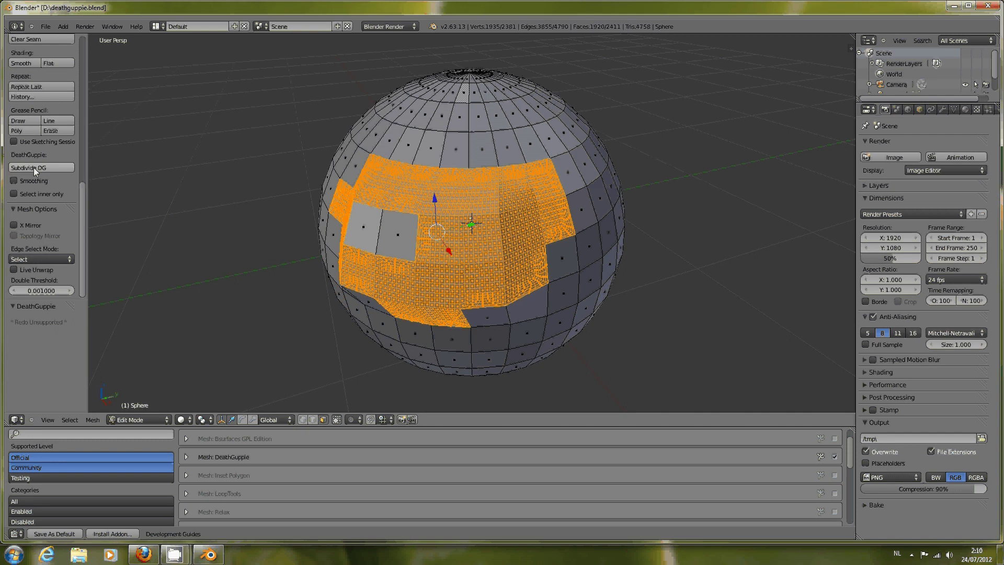